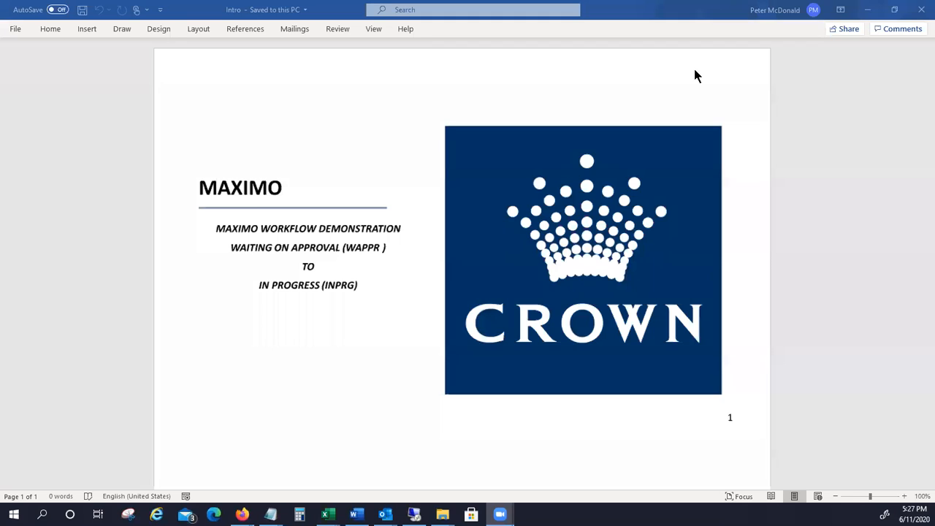
Close the intro document and the workflow assignment e-mail, and open the "Review to Approve or Cancel" assignment from the Maximo inbox.
click(920, 10)
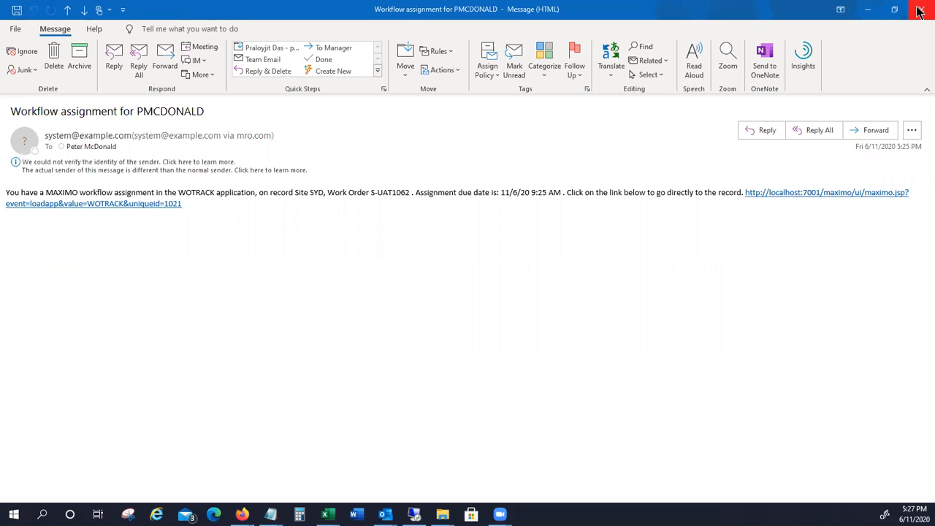
click(919, 10)
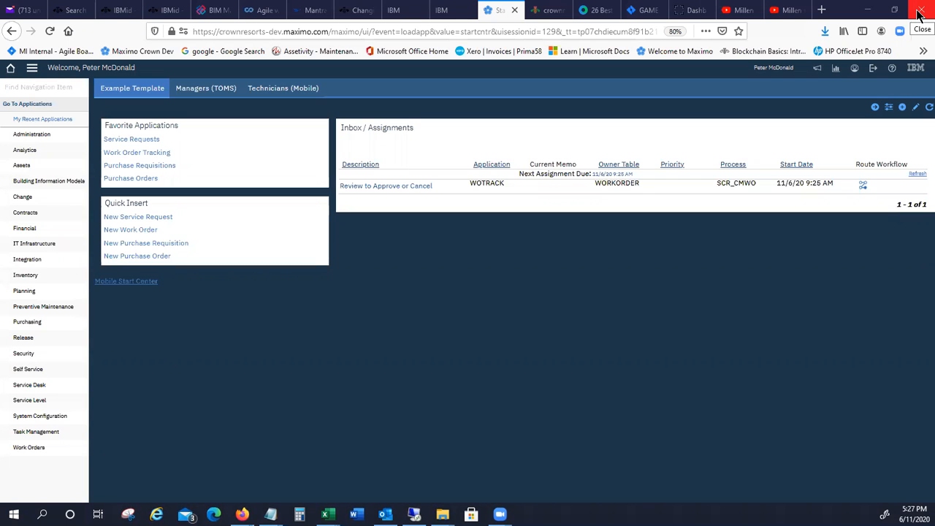
click(391, 185)
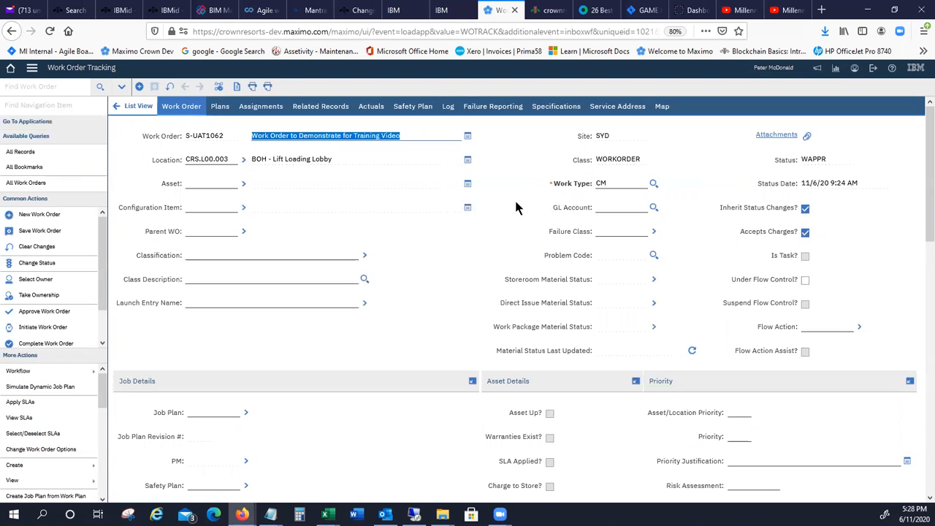
Check the work order's status and view its current workflow assignments.
double_click(838, 158)
click(844, 162)
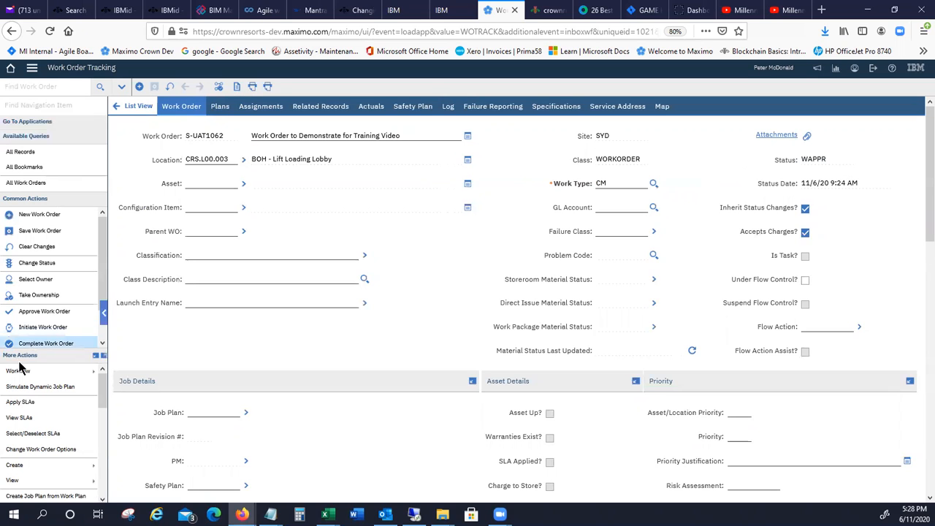
mouse_move(20, 370)
click(157, 414)
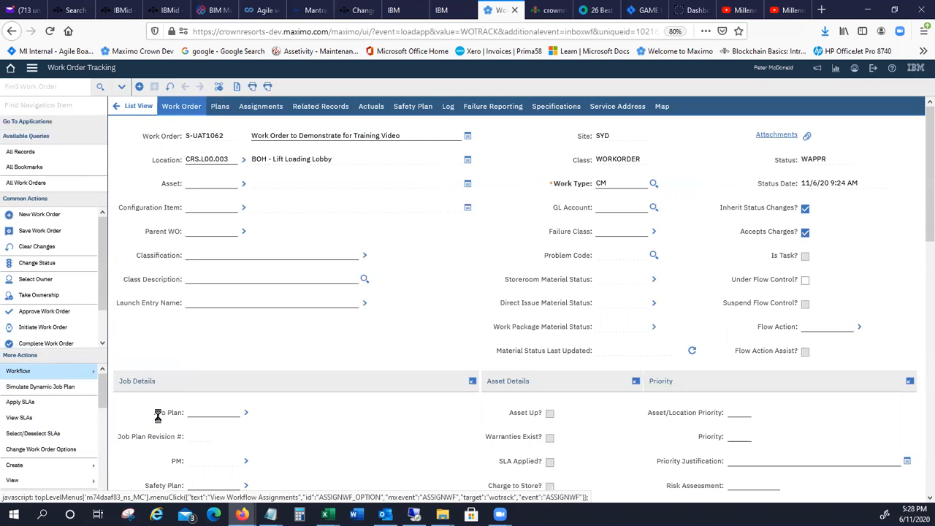
click(628, 330)
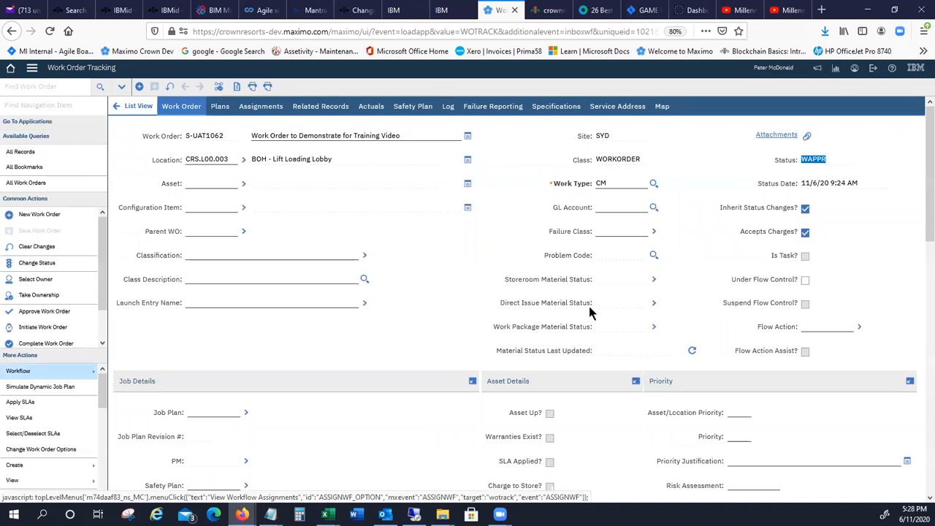
Route the work order's workflow with the "Check for Required details" option and dismiss the message.
click(220, 87)
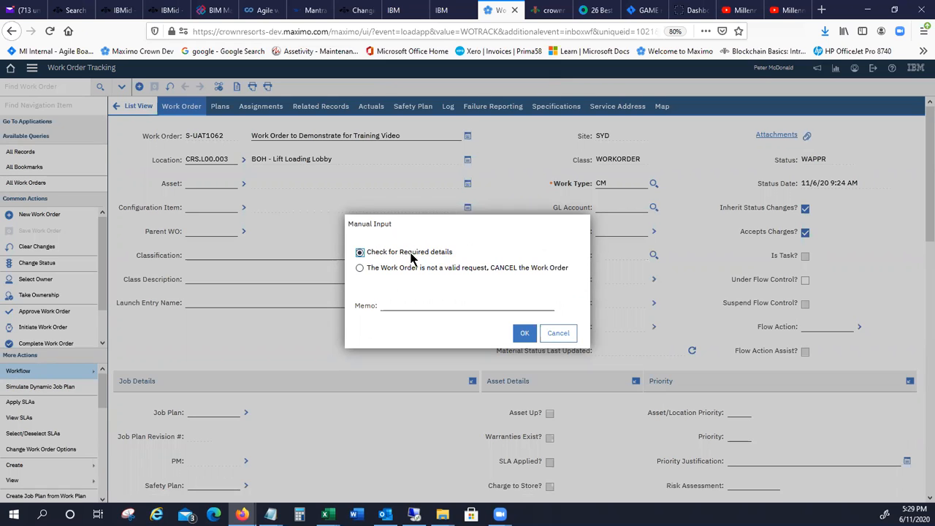
click(525, 335)
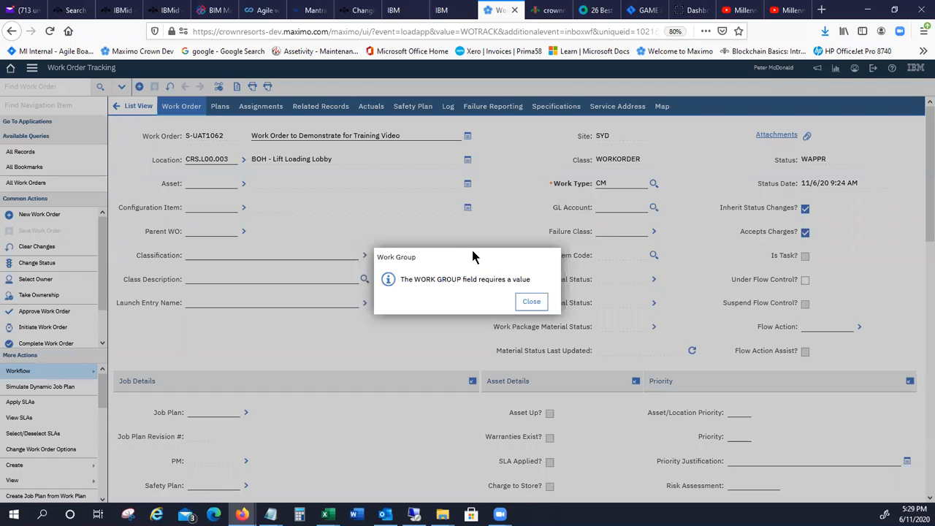
click(531, 303)
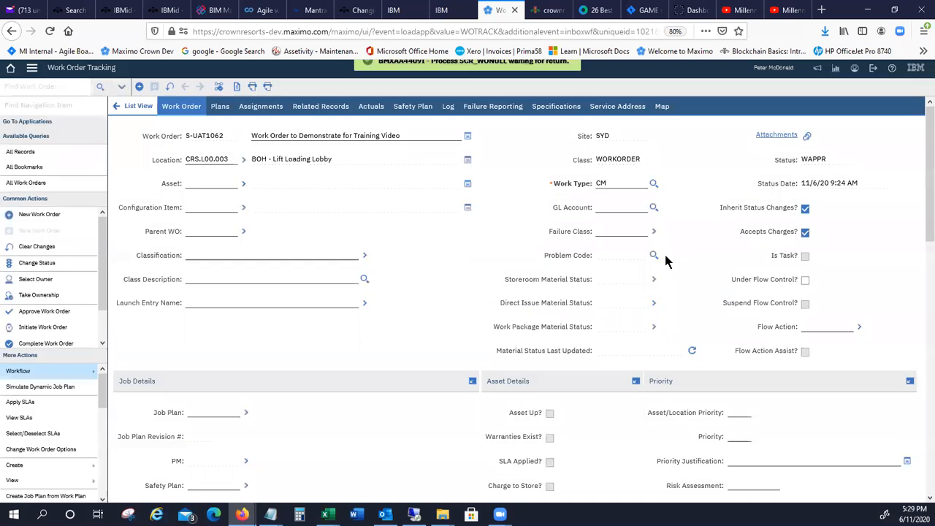
Set the Work Group under Responsibility to the SCR_STL person group and save the work order.
drag(919, 203, 919, 471)
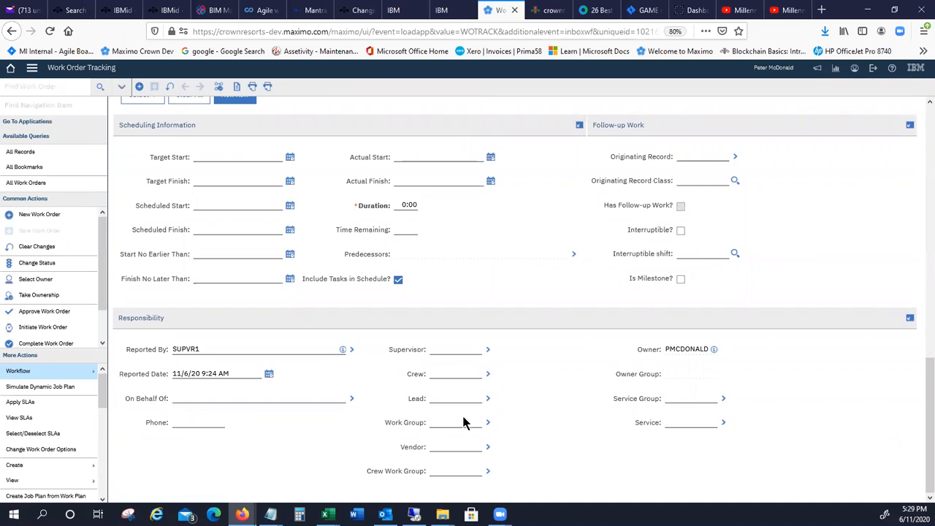
click(449, 421)
click(439, 398)
click(488, 428)
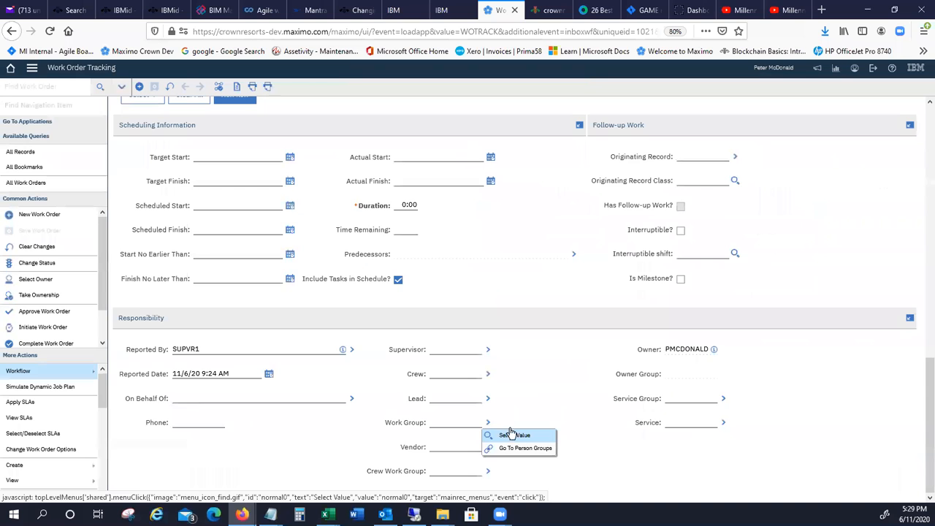
click(517, 434)
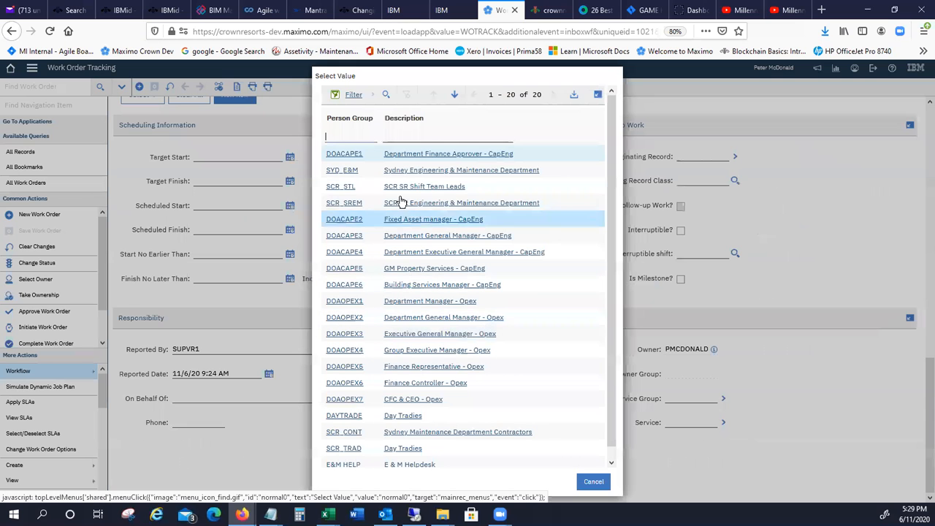
click(339, 187)
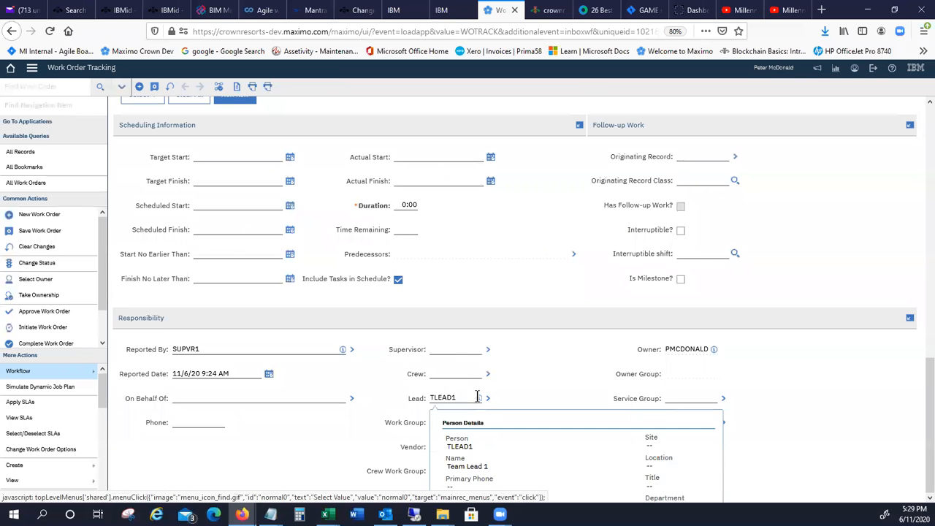
mouse_move(479, 398)
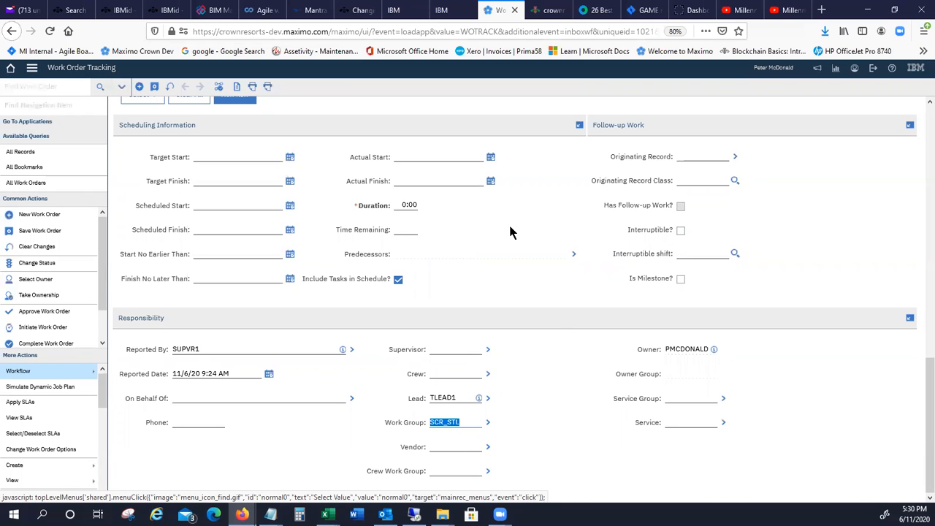
click(155, 87)
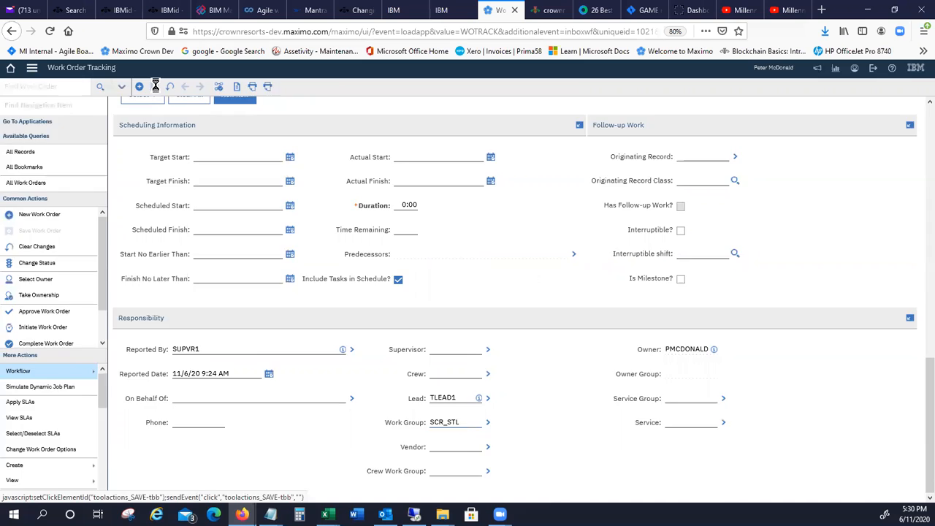
Route the workflow again, dismiss the message, set the Supervisor to SUPVR1 and save the work order.
click(220, 87)
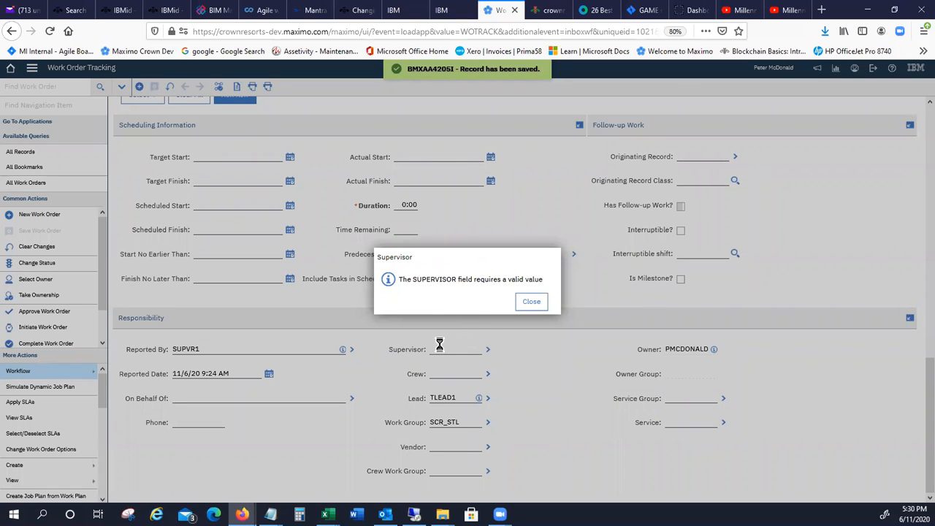
click(531, 302)
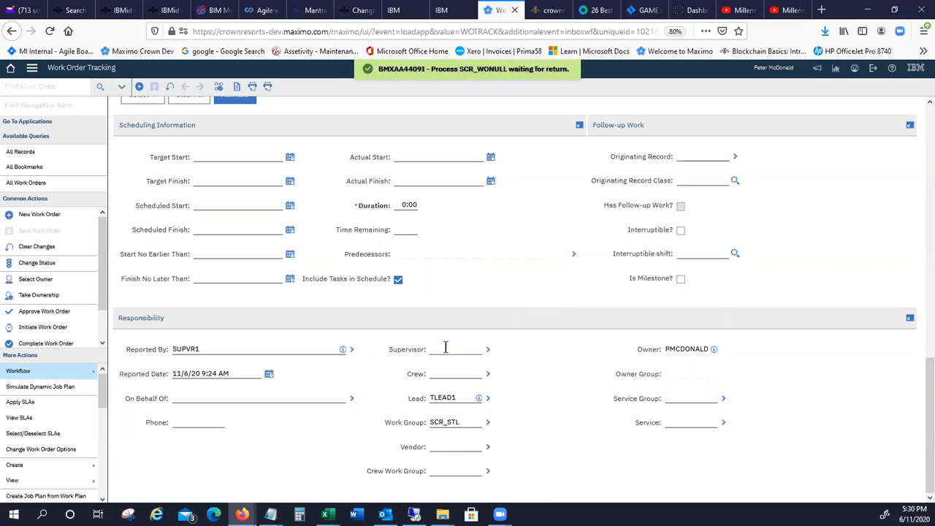
text(sup)
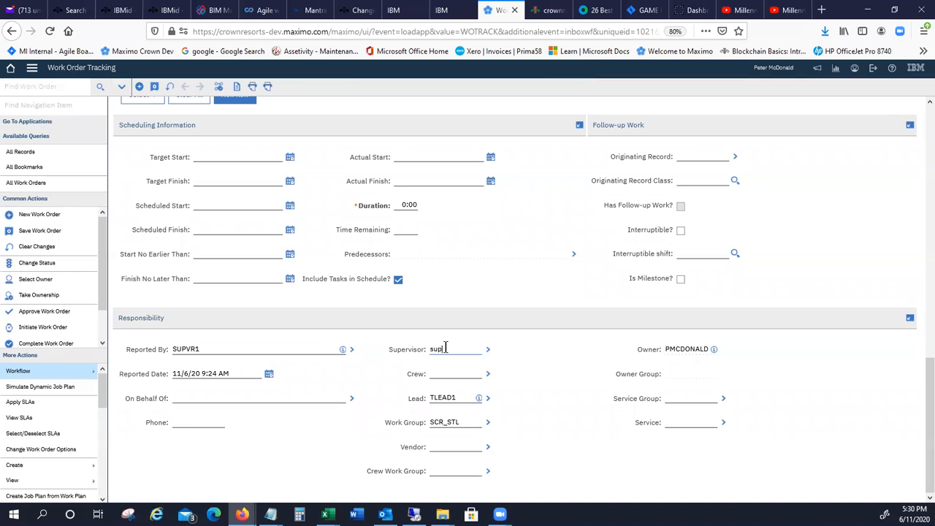
text(vr1)
key(Tab)
mouse_move(447, 352)
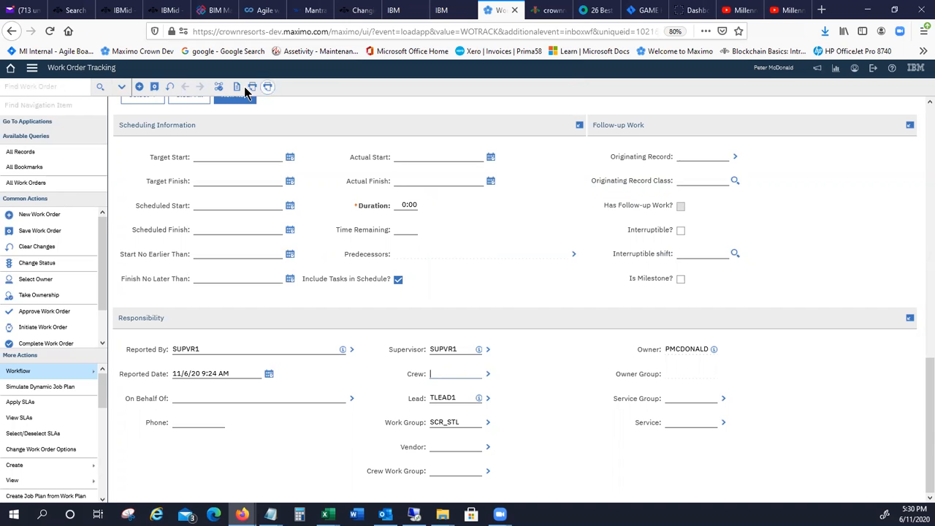
click(154, 86)
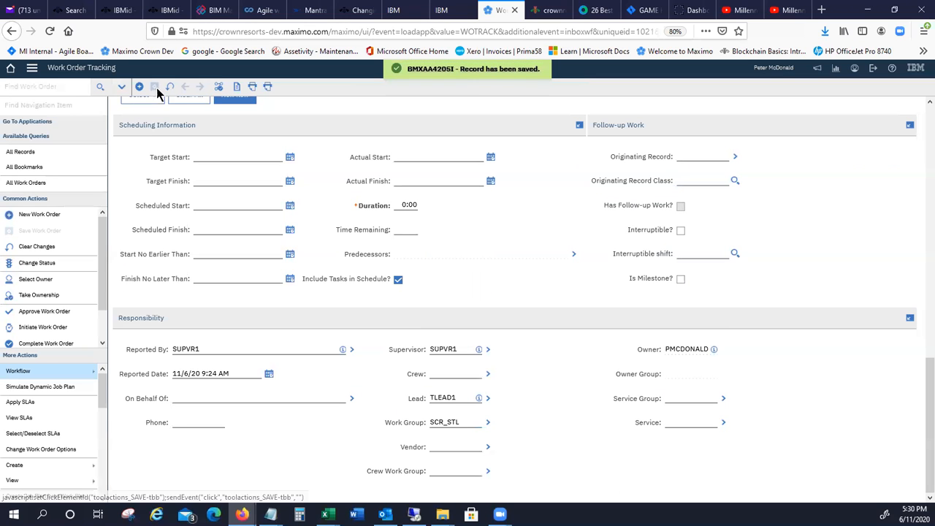
Route the workflow with "Approve the Work Order & Assign the workflow to the Supervisor".
click(221, 87)
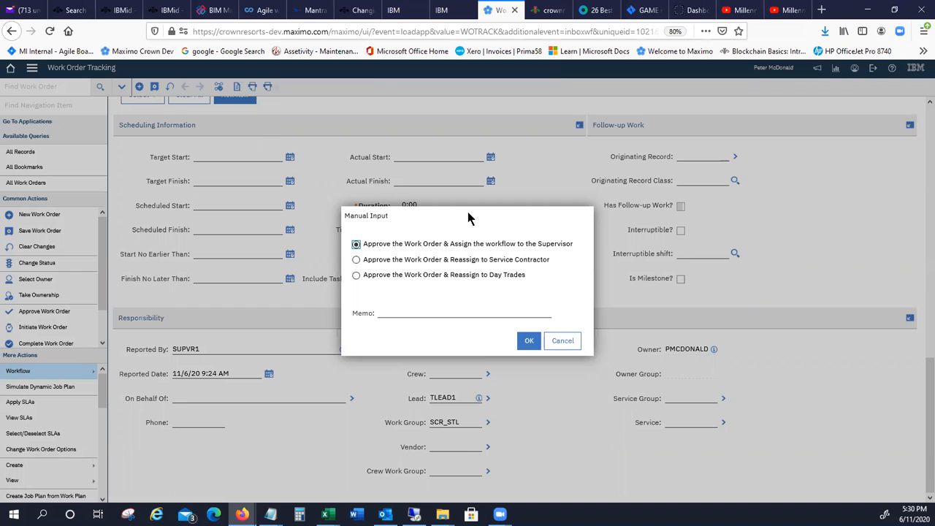
drag(510, 217, 594, 183)
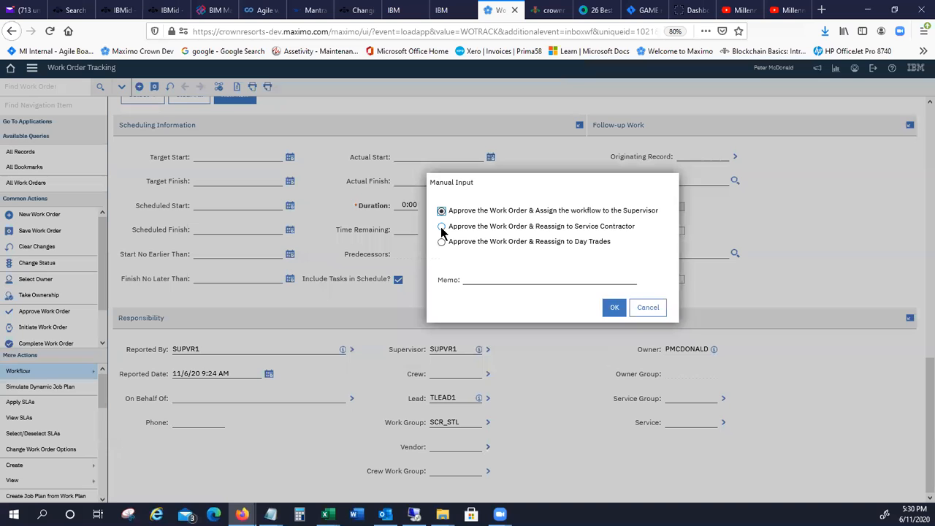
click(614, 309)
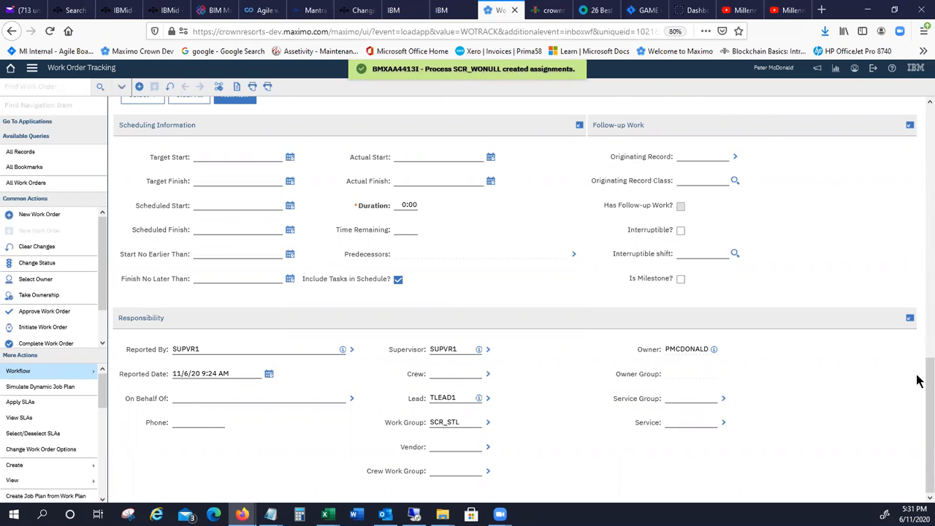
Check the work order's status and workflow assignments after approval, and try to route the workflow from the current account.
drag(923, 382, 921, 125)
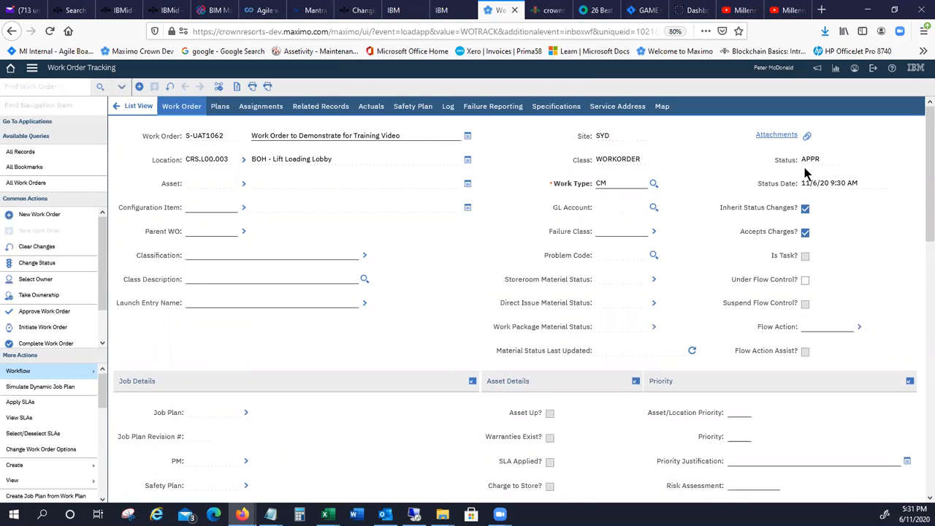
mouse_move(26, 371)
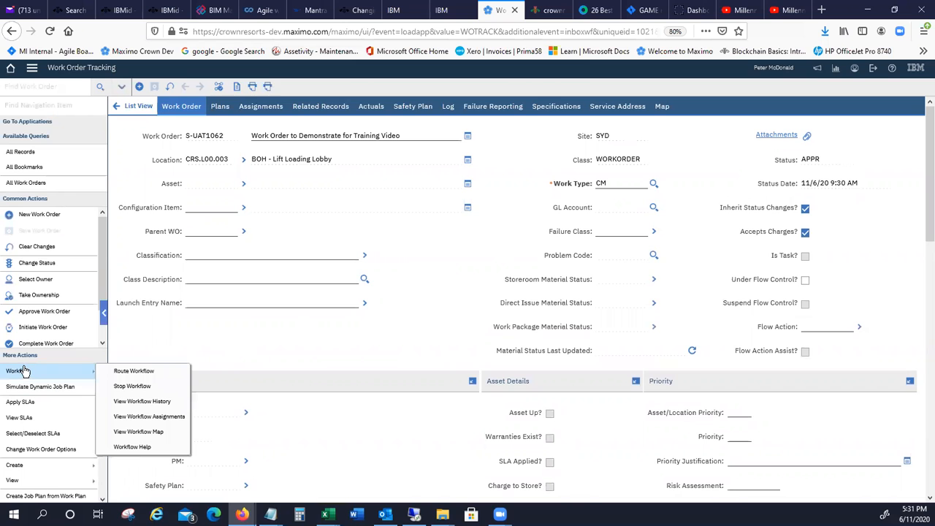
click(157, 418)
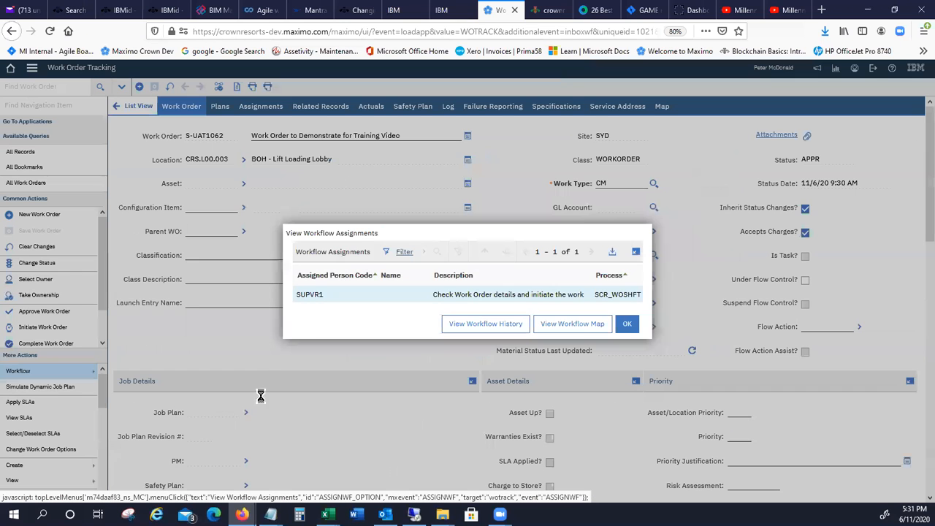
click(631, 326)
click(630, 326)
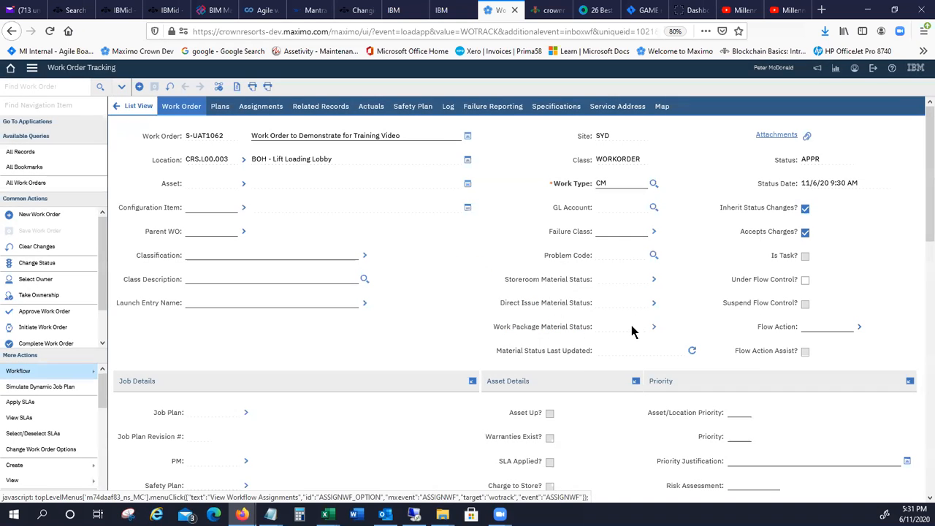
click(217, 87)
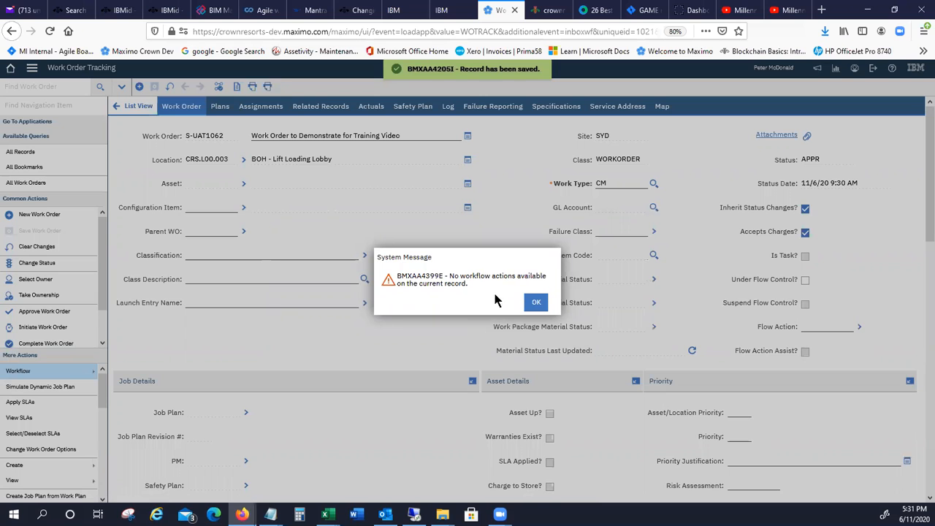
click(538, 303)
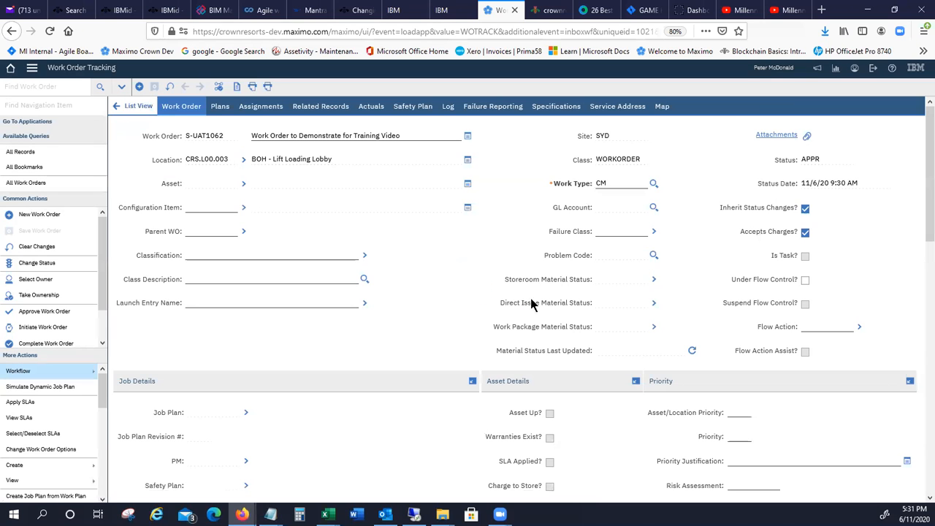
Sign out and sign in with the supervisor's user name SUPVR1 and the account password, retrying the login if needed.
click(873, 69)
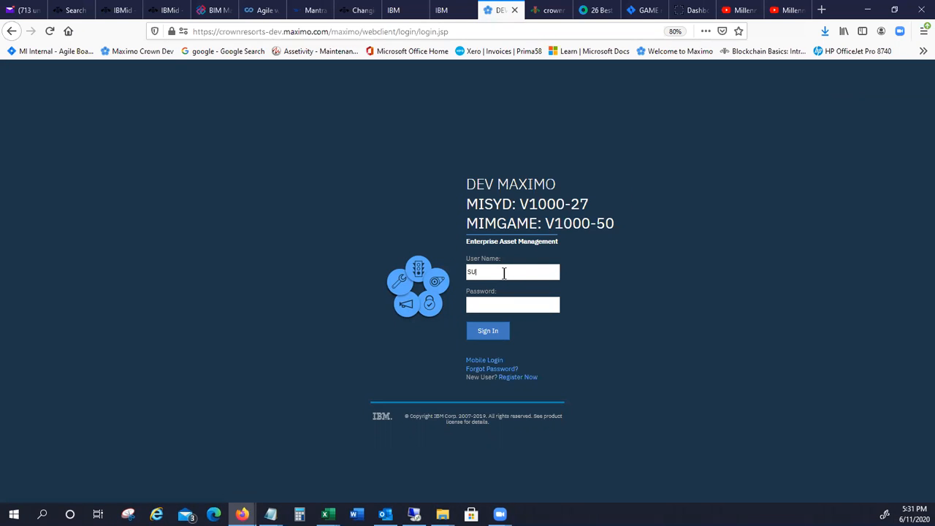
key(Tab)
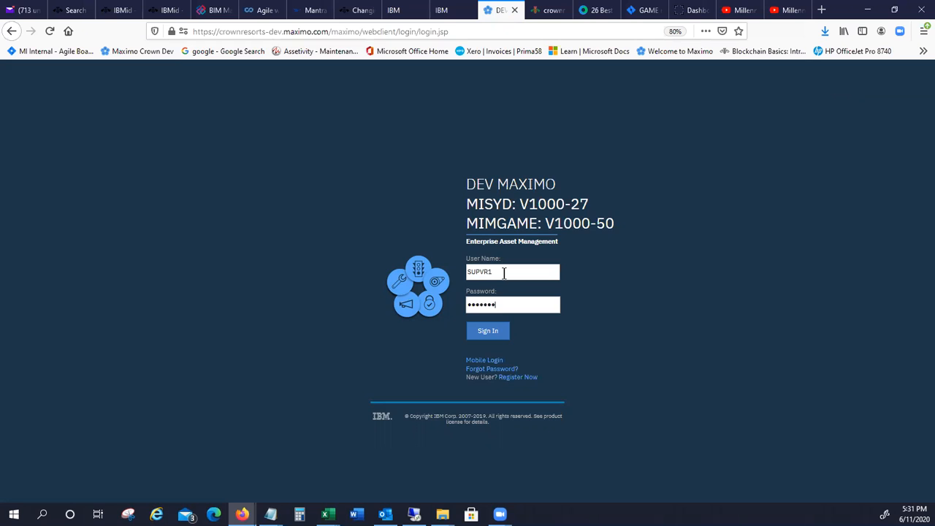
key(Return)
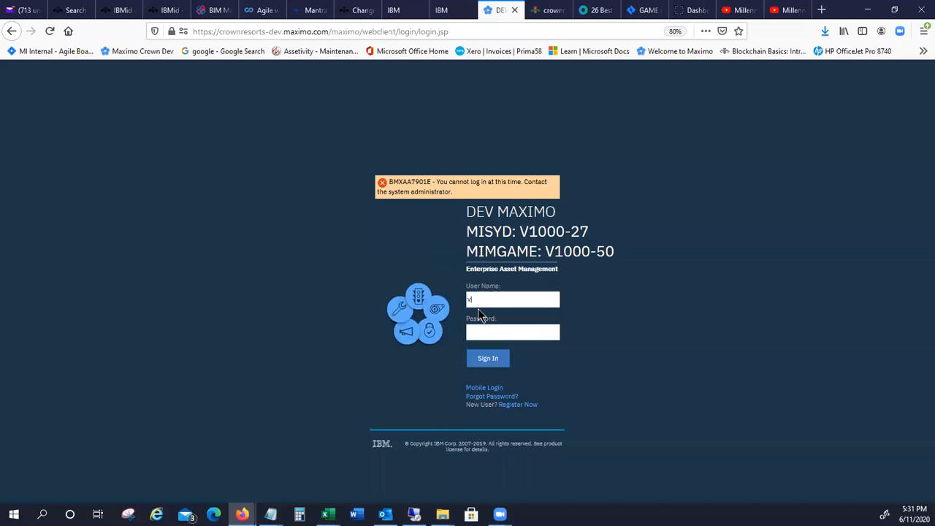
text(SUPVR1)
key(BackSpace)
key(BackSpace)
key(Tab)
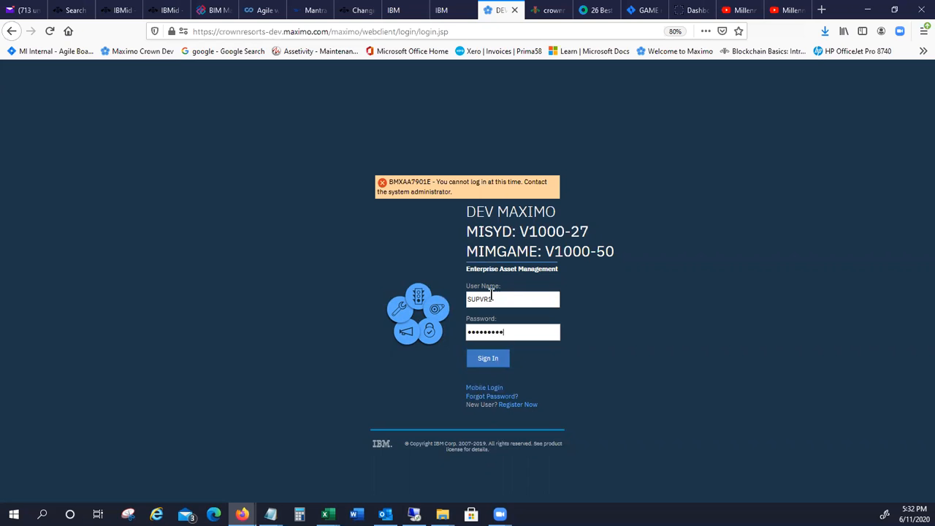
key(Return)
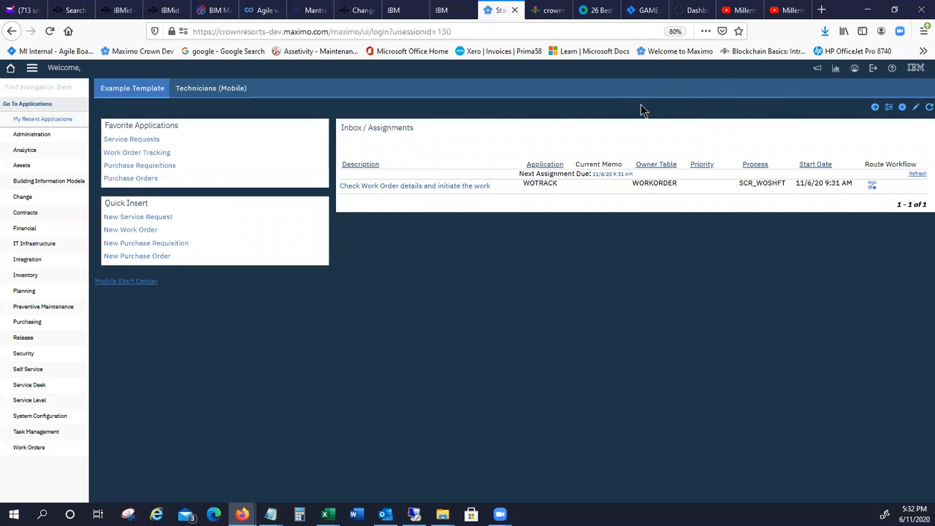
Open the "Check Work Order details and initiate the work" assignment and route its workflow past the review message to initiate the work.
click(416, 188)
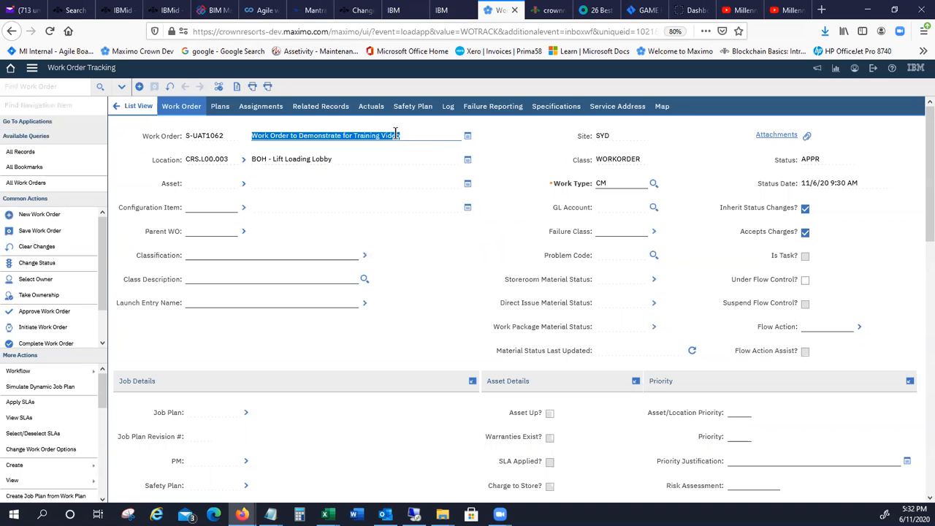
click(219, 88)
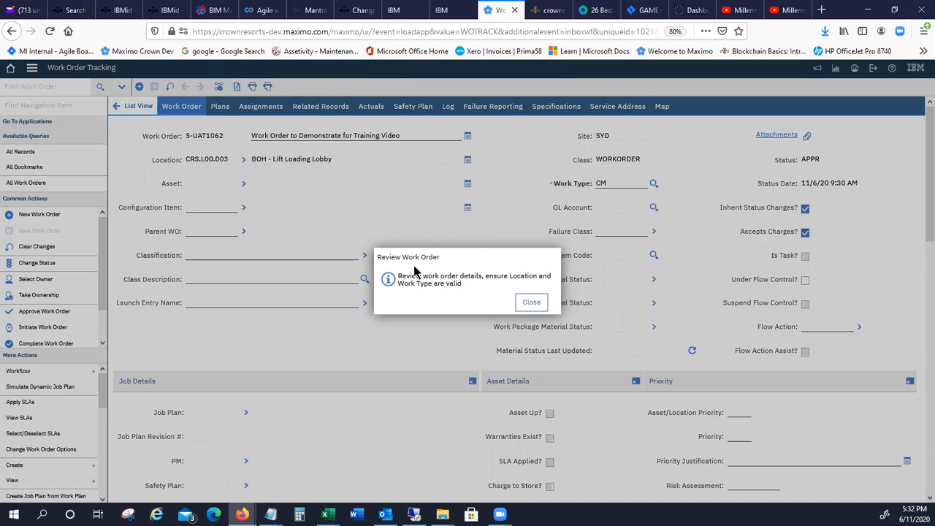
click(533, 305)
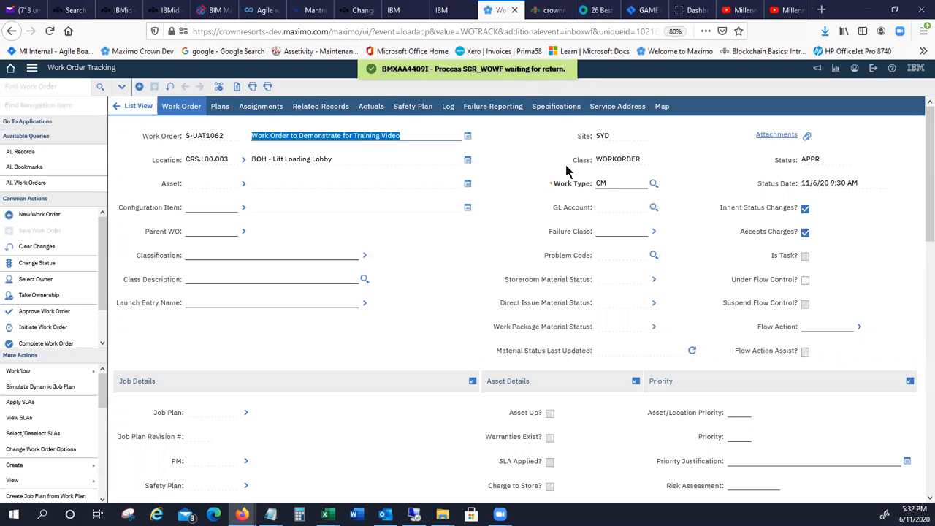
click(219, 87)
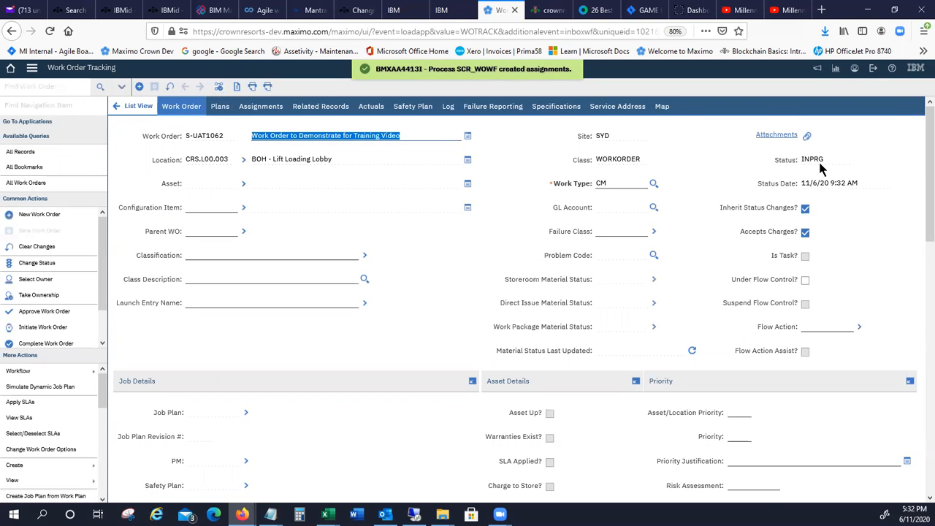
View the in-progress work order's workflow assignments and check the lead and work group in its Responsibility section.
click(70, 371)
click(150, 415)
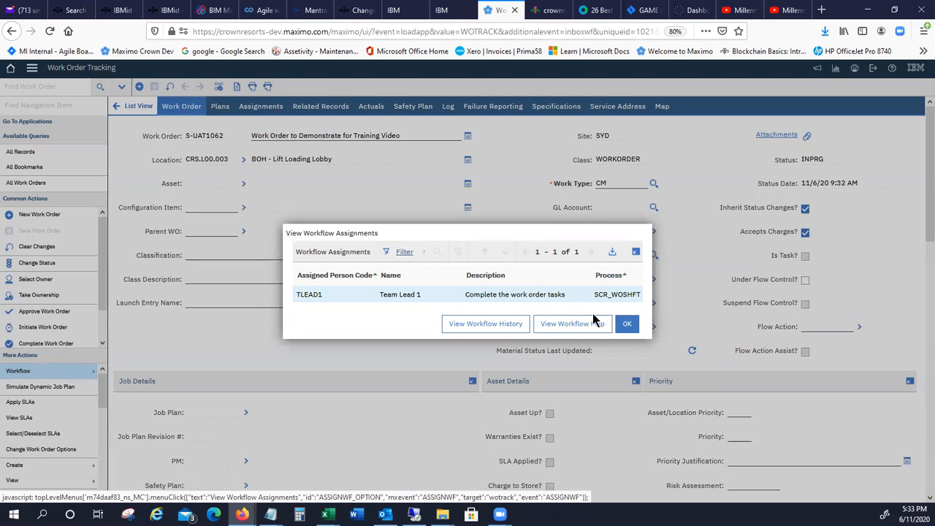
click(627, 324)
drag(919, 221, 913, 505)
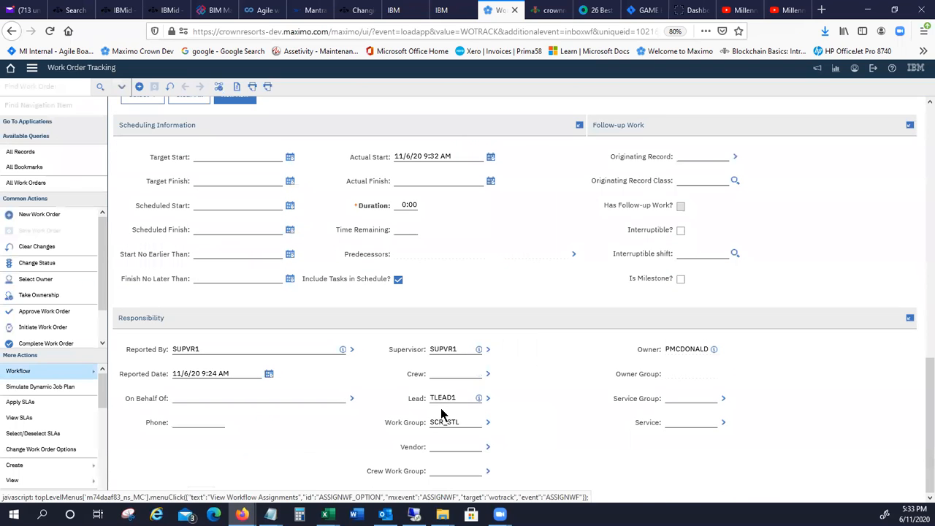